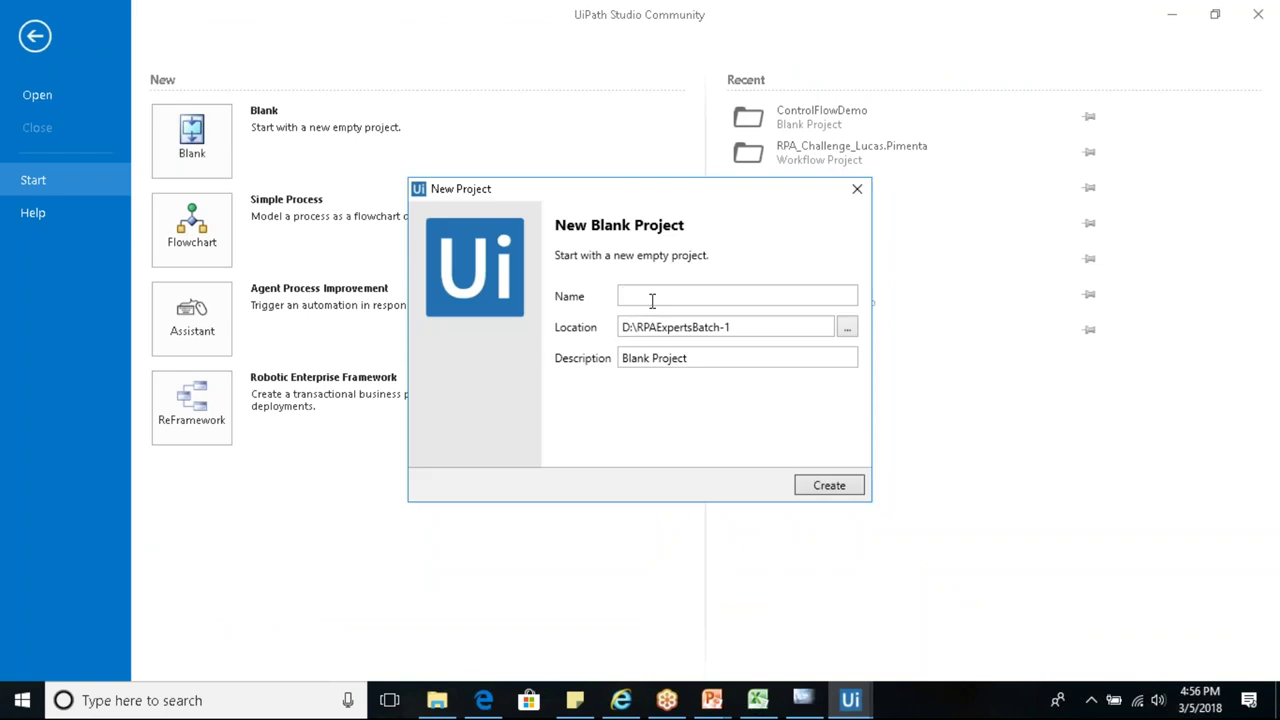
# - Create the blank project SelectorsDemo in D:\RPAExpertsBatch-1 and launch UiExplorer
pyautogui.write('SelectorsDemo')
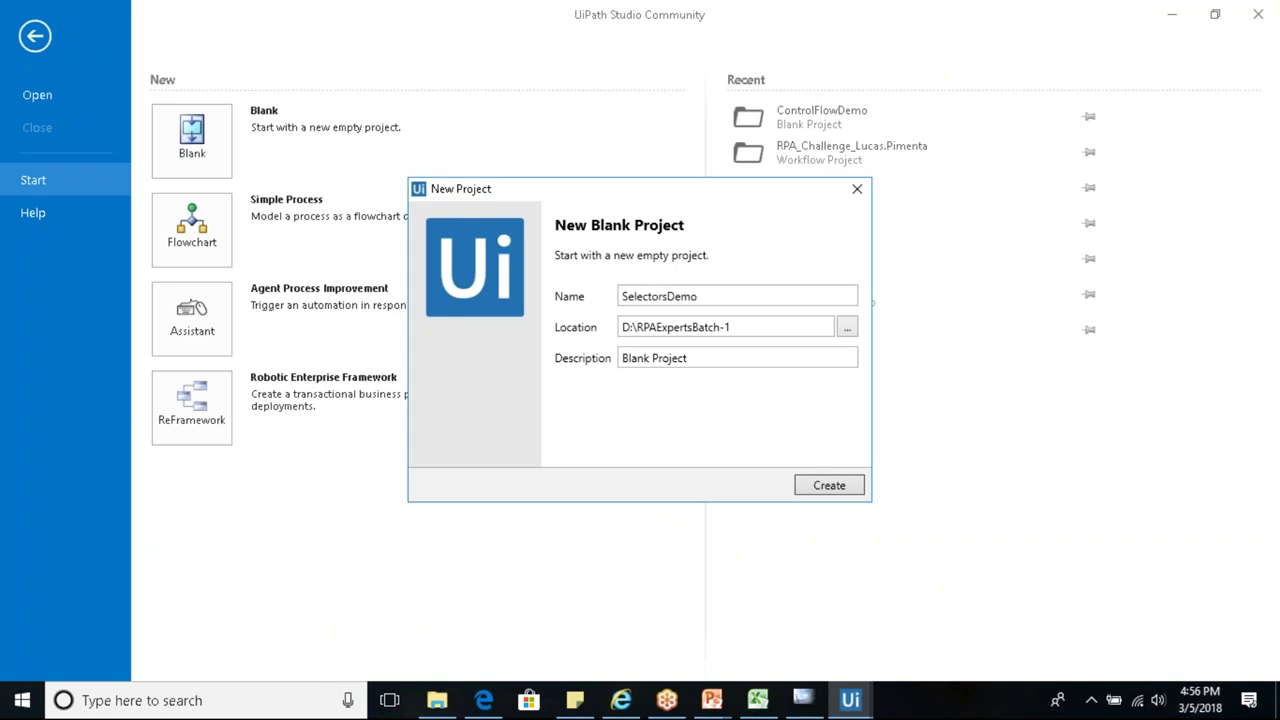
pyautogui.click(830, 487)
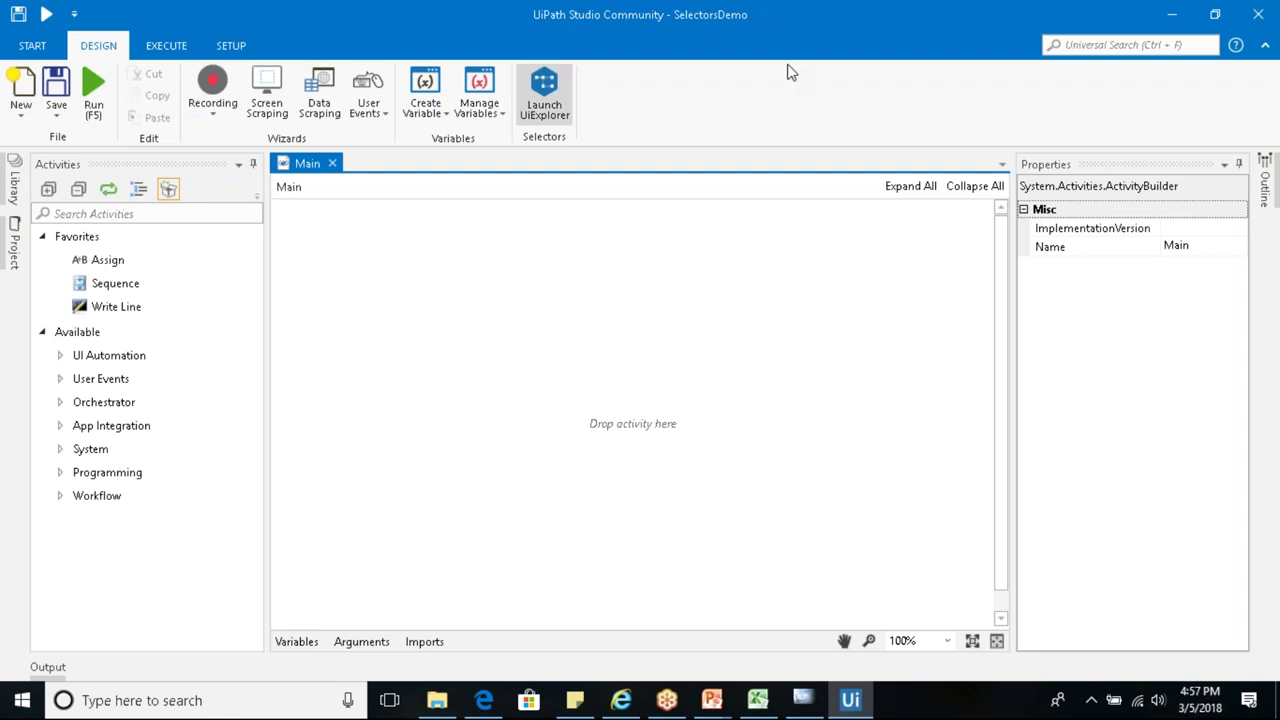
pyautogui.click(541, 98)
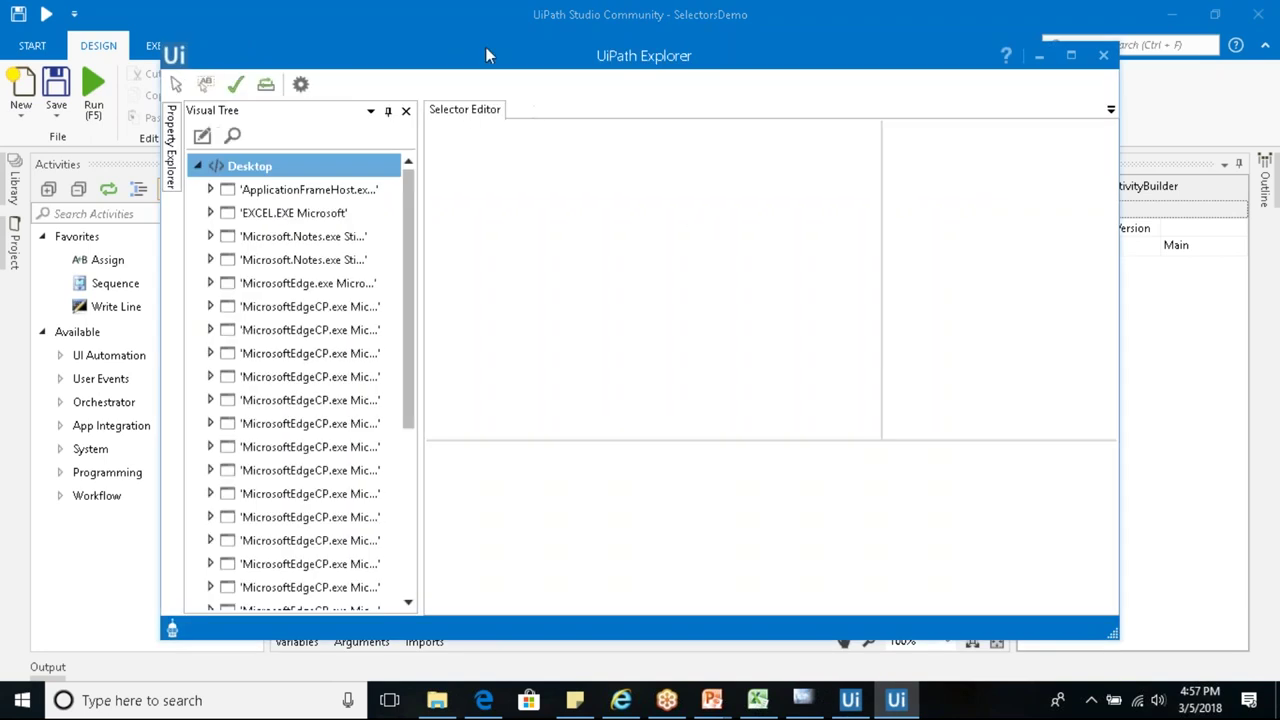
pyautogui.moveTo(485, 55); pyautogui.dragTo(485, 110)
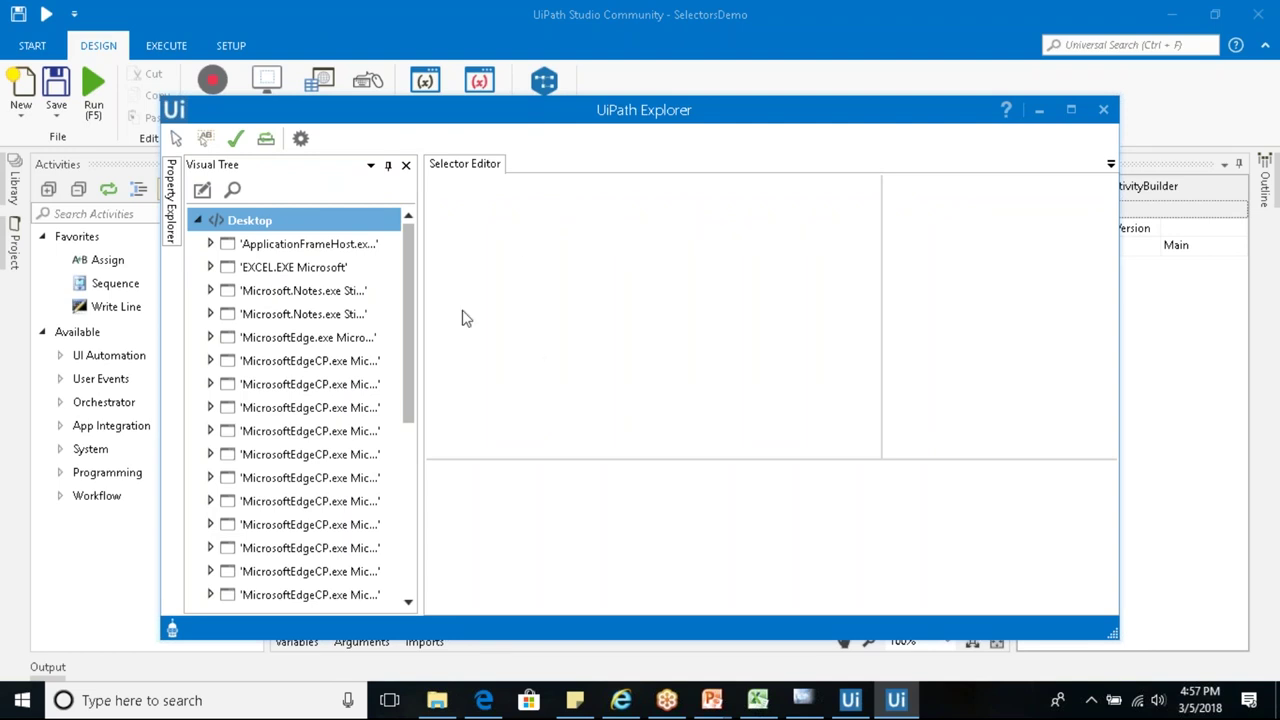
pyautogui.click(385, 410)
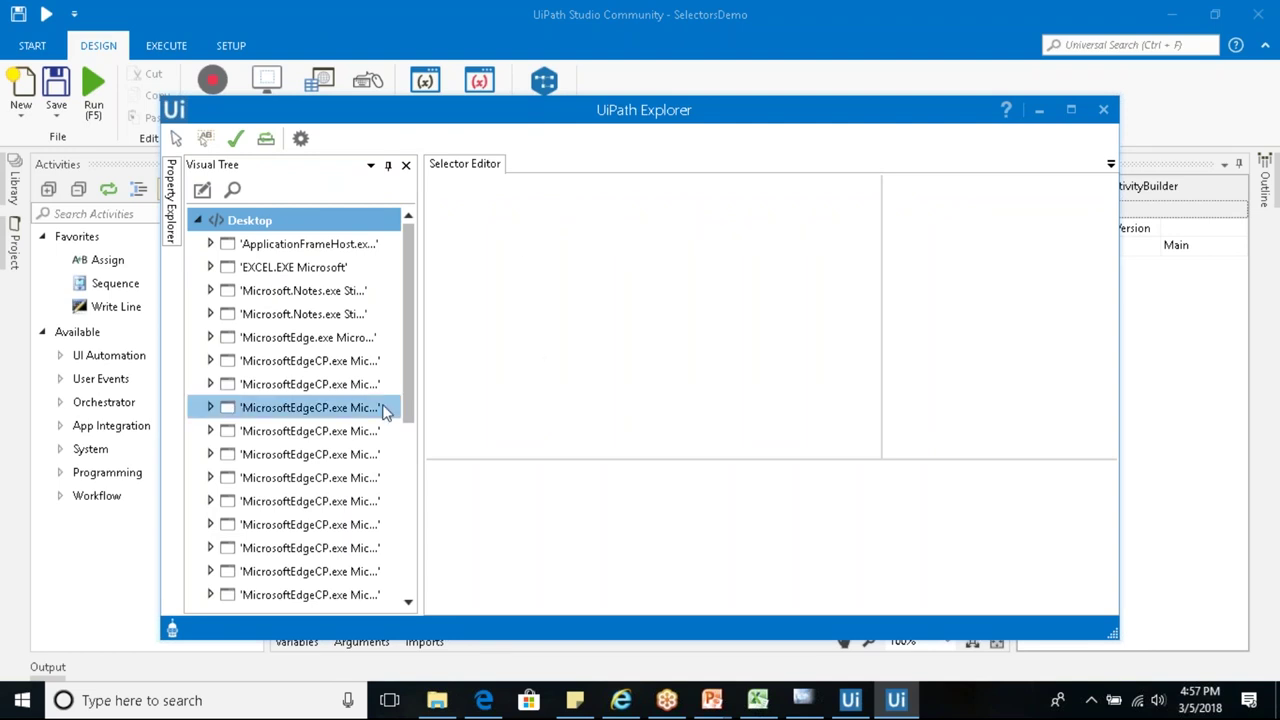
# - Switch to ExpenseIt Standalone, open its Create Expense Report window and maximize it
pyautogui.click(808, 698)
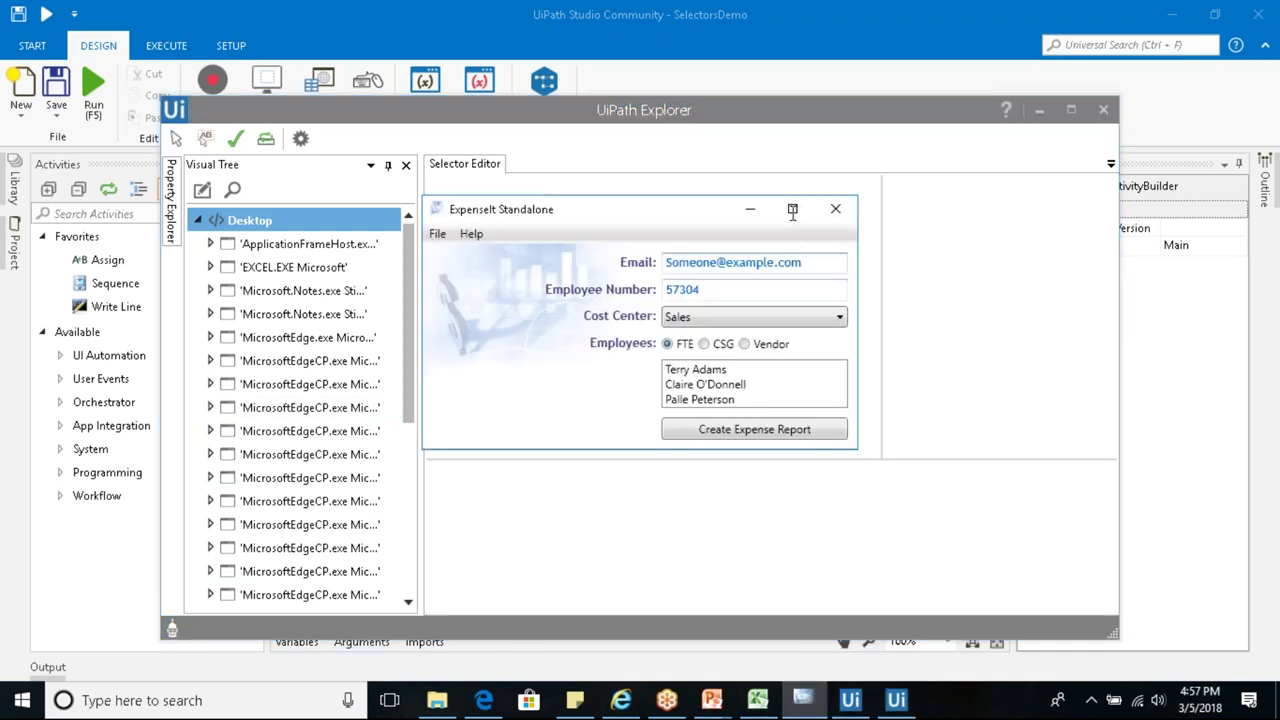
pyautogui.click(729, 441)
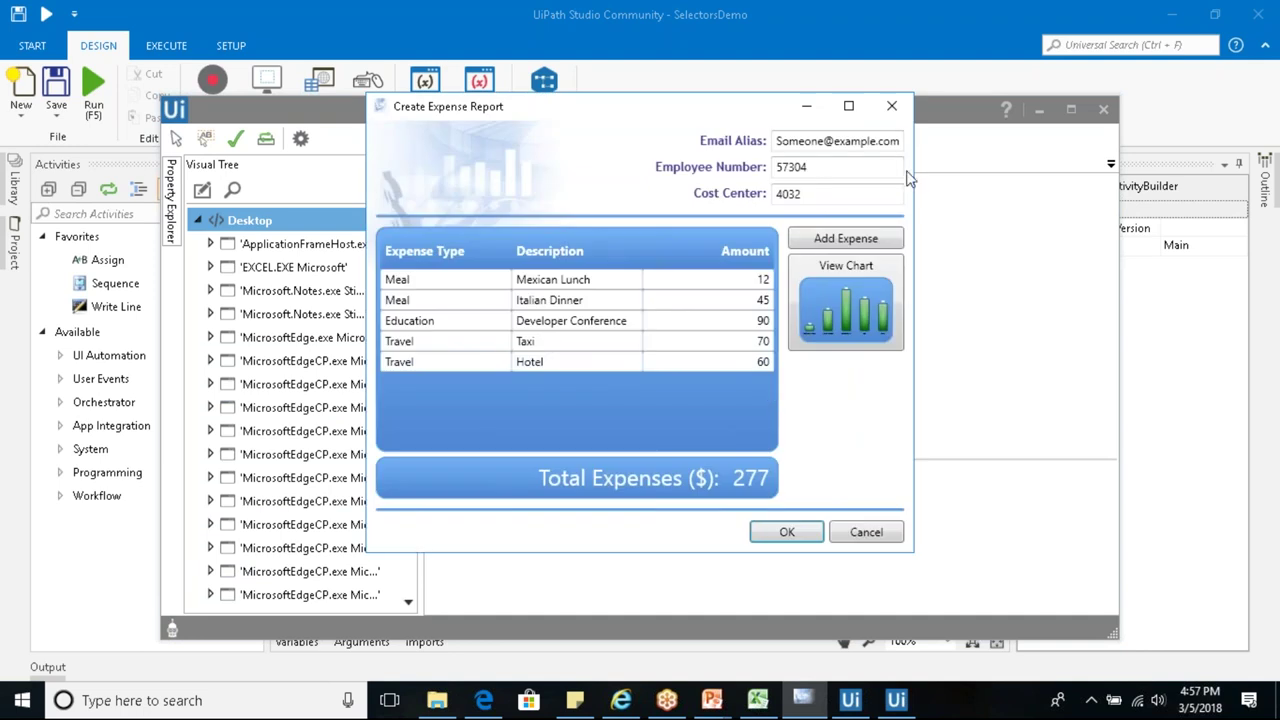
pyautogui.click(848, 105)
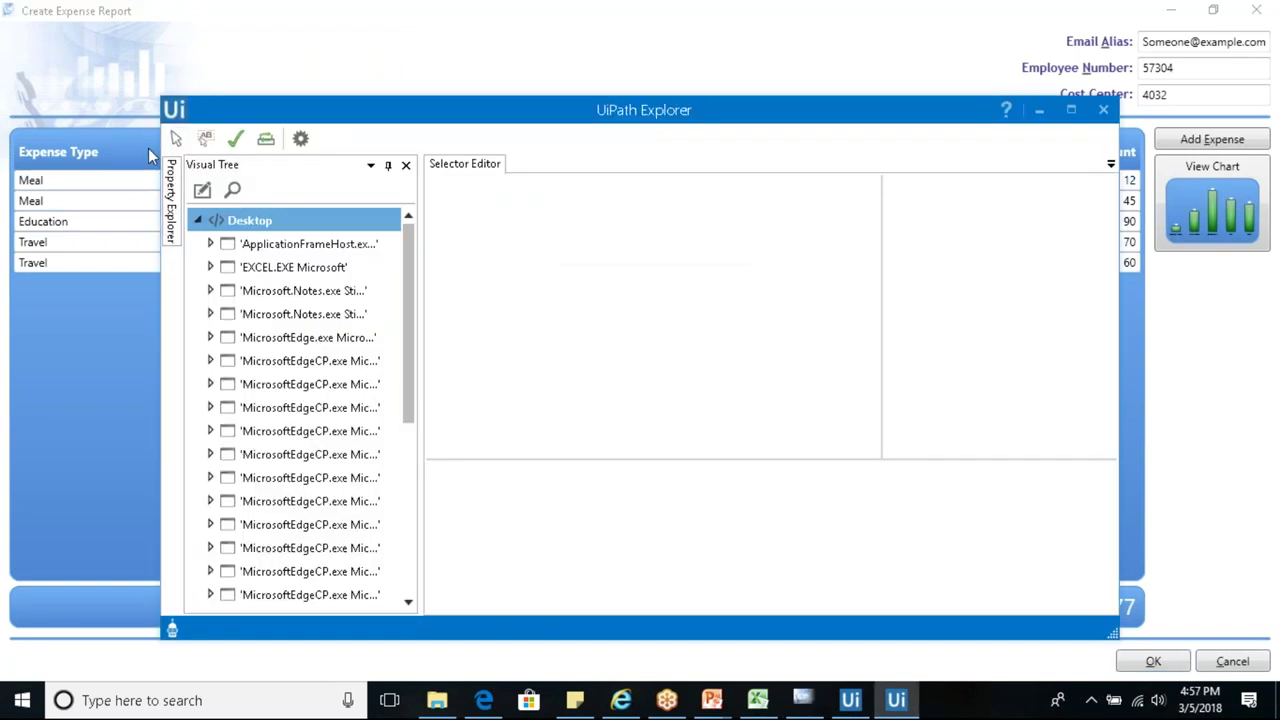
# - Indicate the first Meal cell in the Expense Type column as UiPath Explorer's target element
pyautogui.click(177, 140)
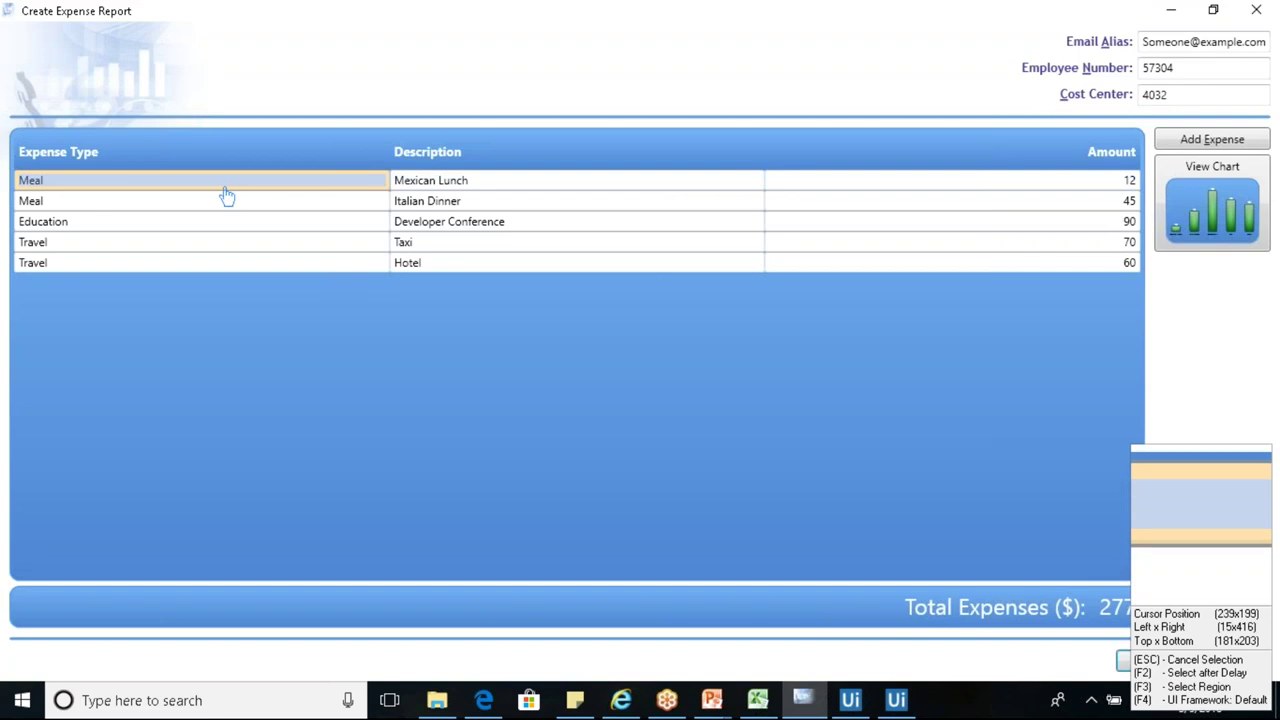
pyautogui.click(226, 194)
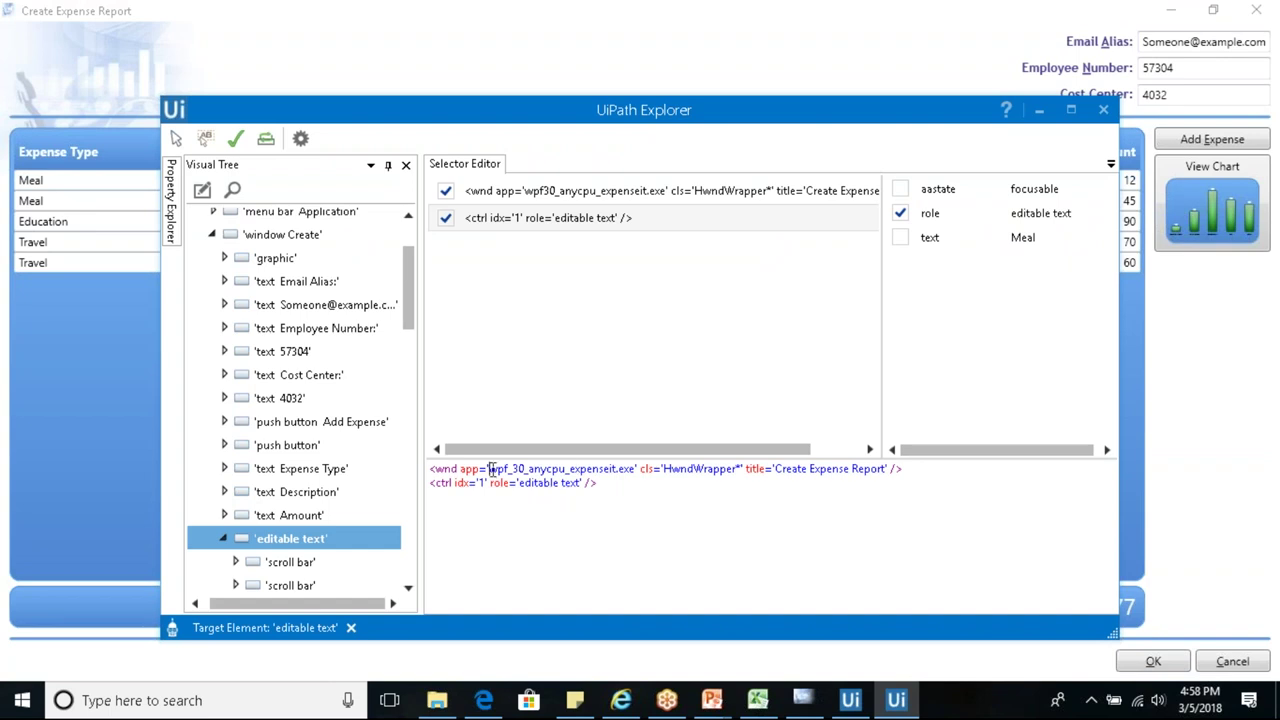
# - Examine the Meal cell's selector, comparing its app, cls, title and ctrl attributes with the expense report window
pyautogui.tripleClick(608, 483)
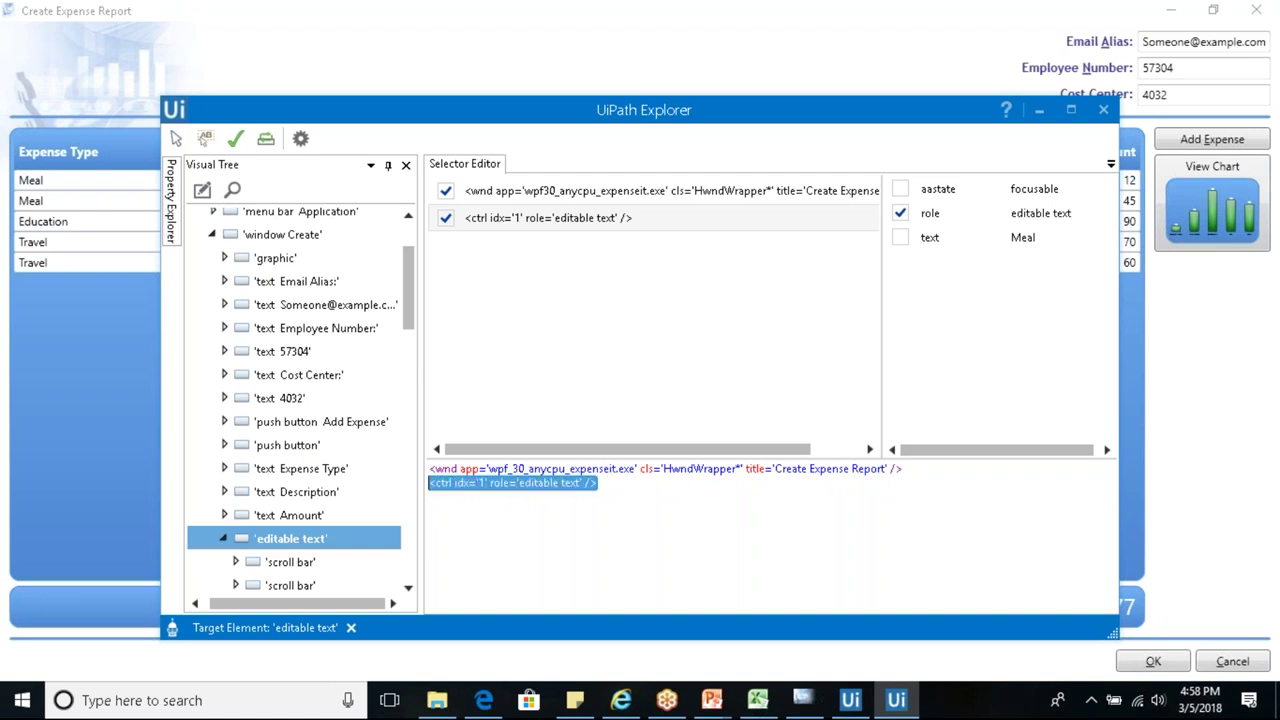
pyautogui.click(531, 497)
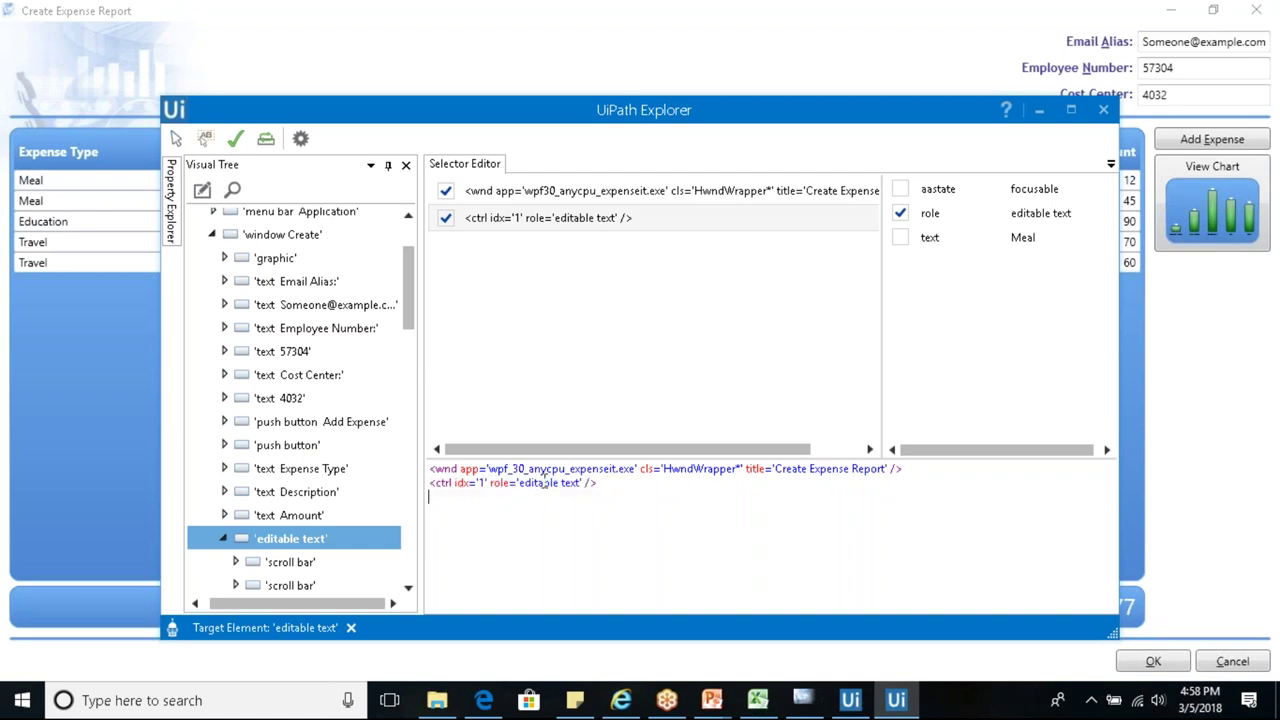
pyautogui.tripleClick(545, 483)
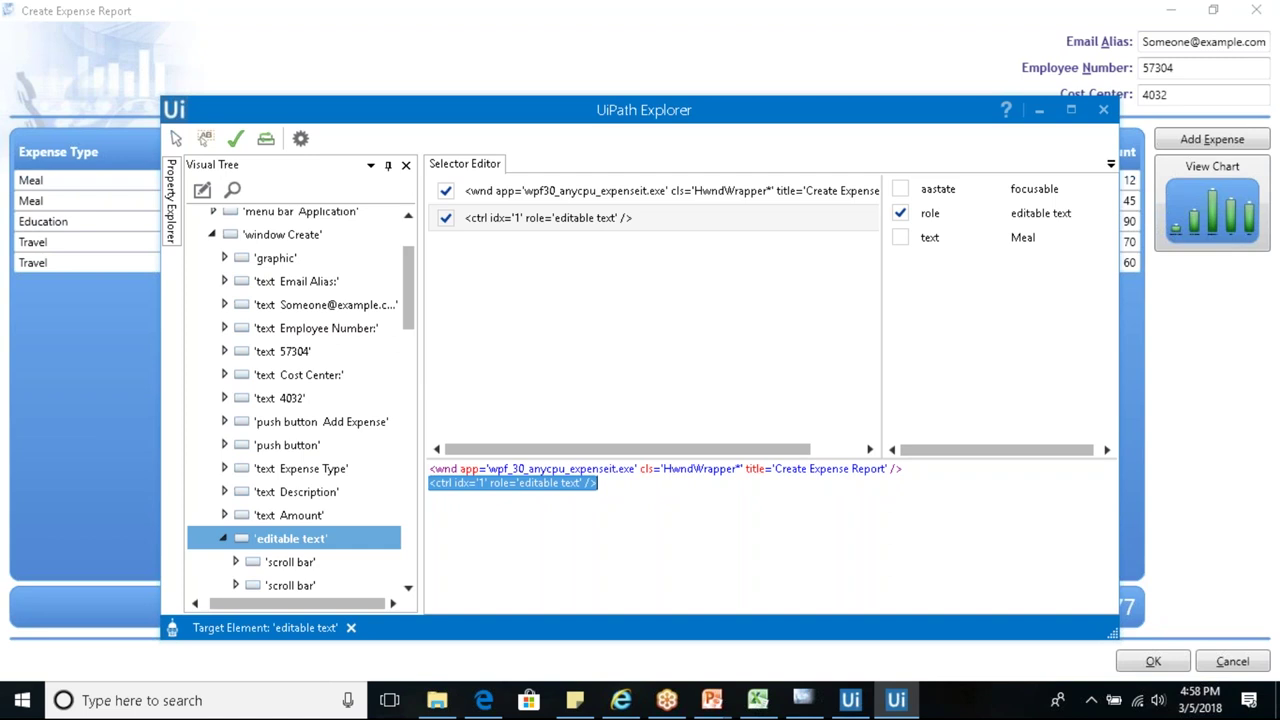
pyautogui.hotkey('alt', 'Tab')
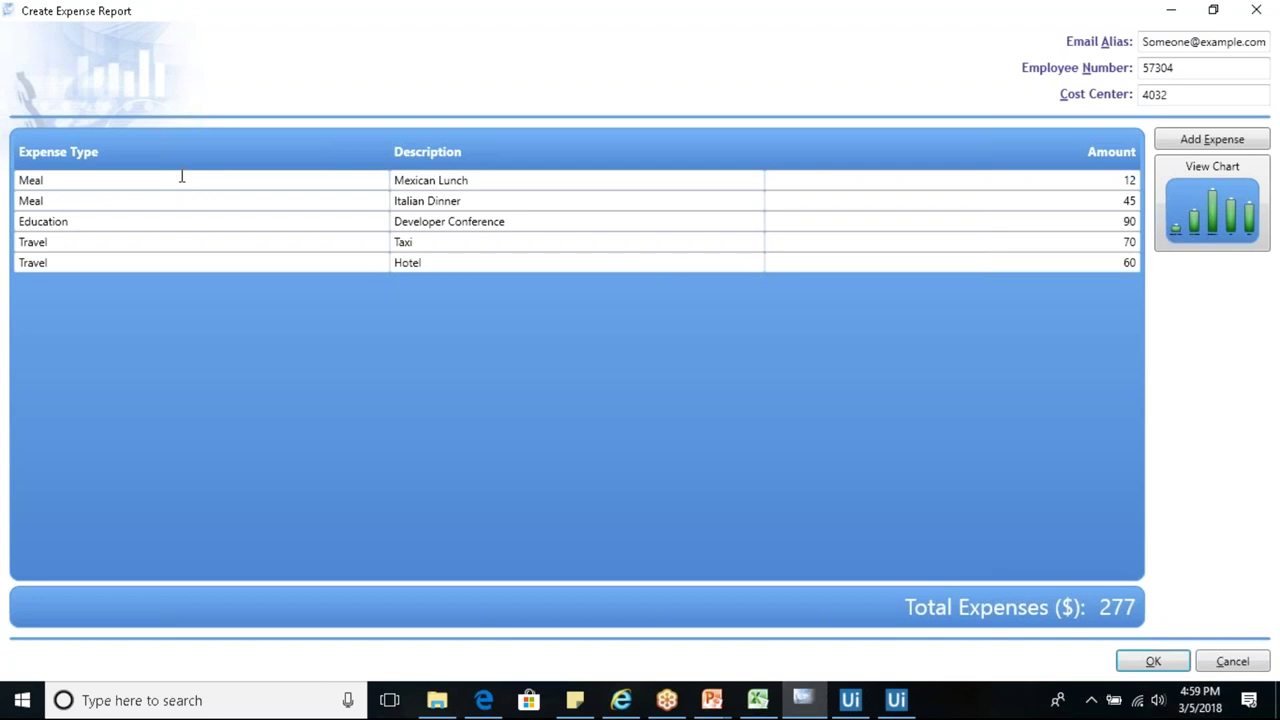
pyautogui.click(323, 266)
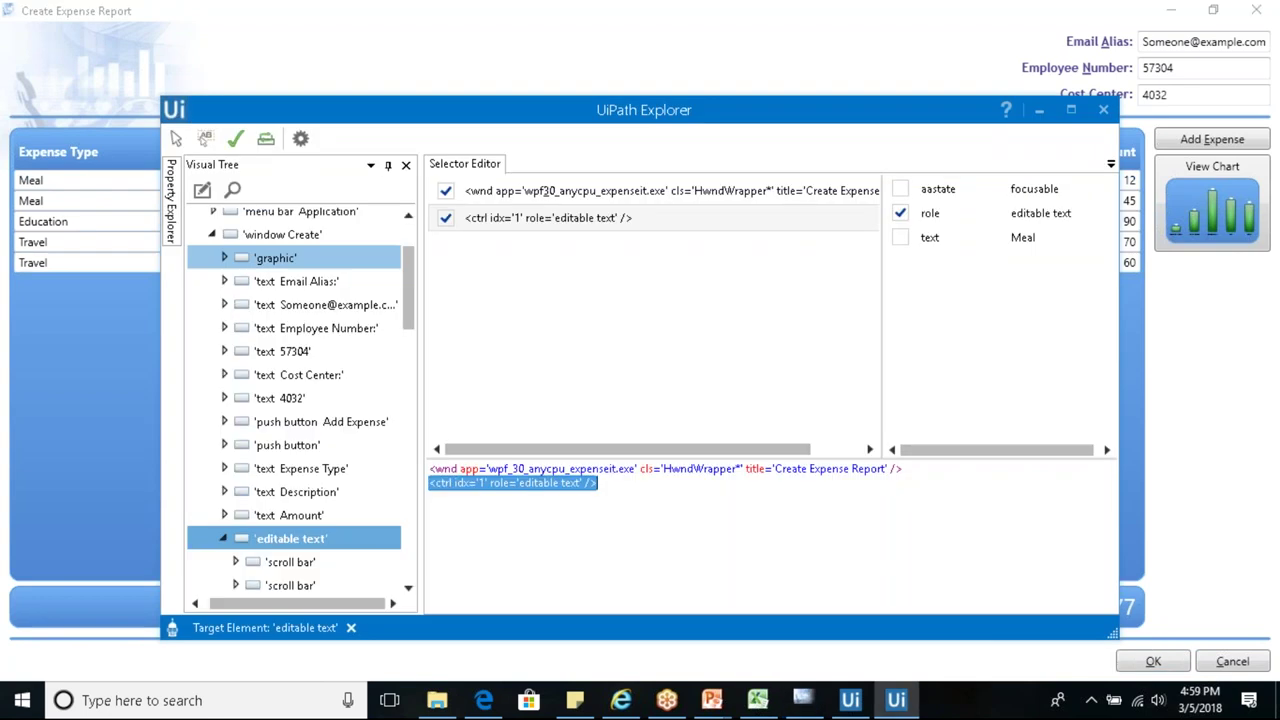
pyautogui.doubleClick(612, 469)
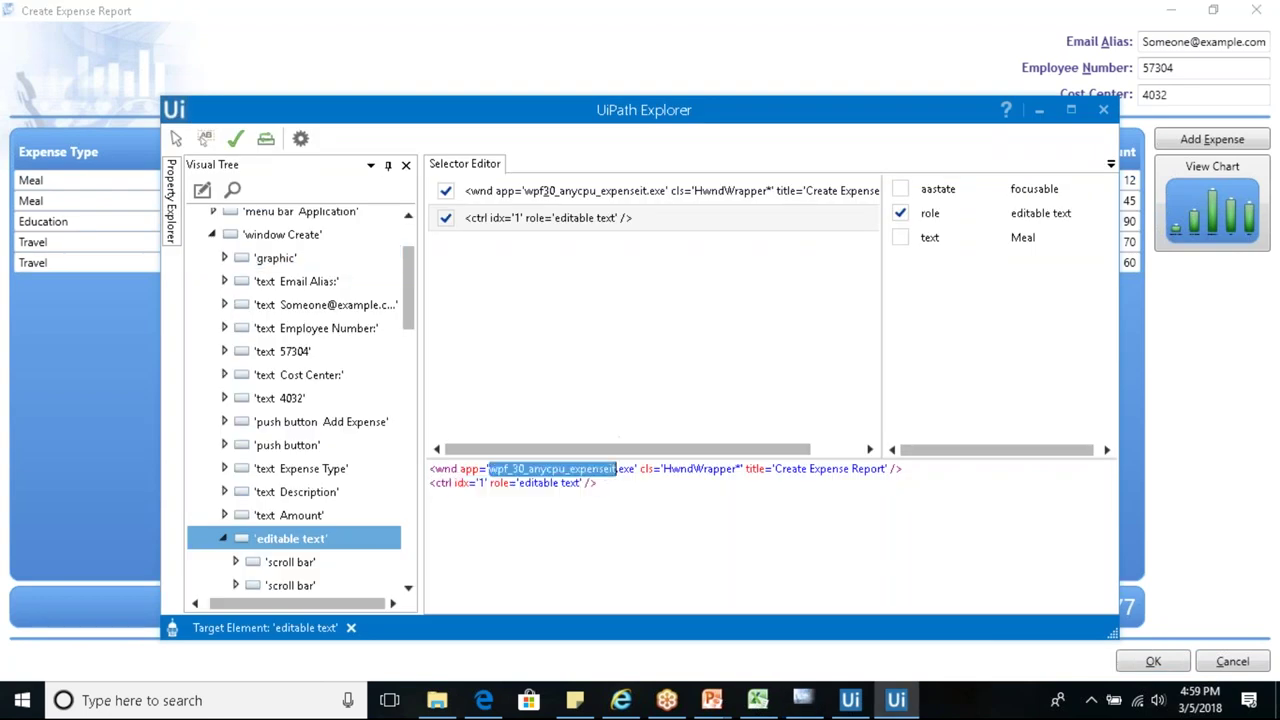
pyautogui.doubleClick(696, 468)
pyautogui.doubleClick(818, 468)
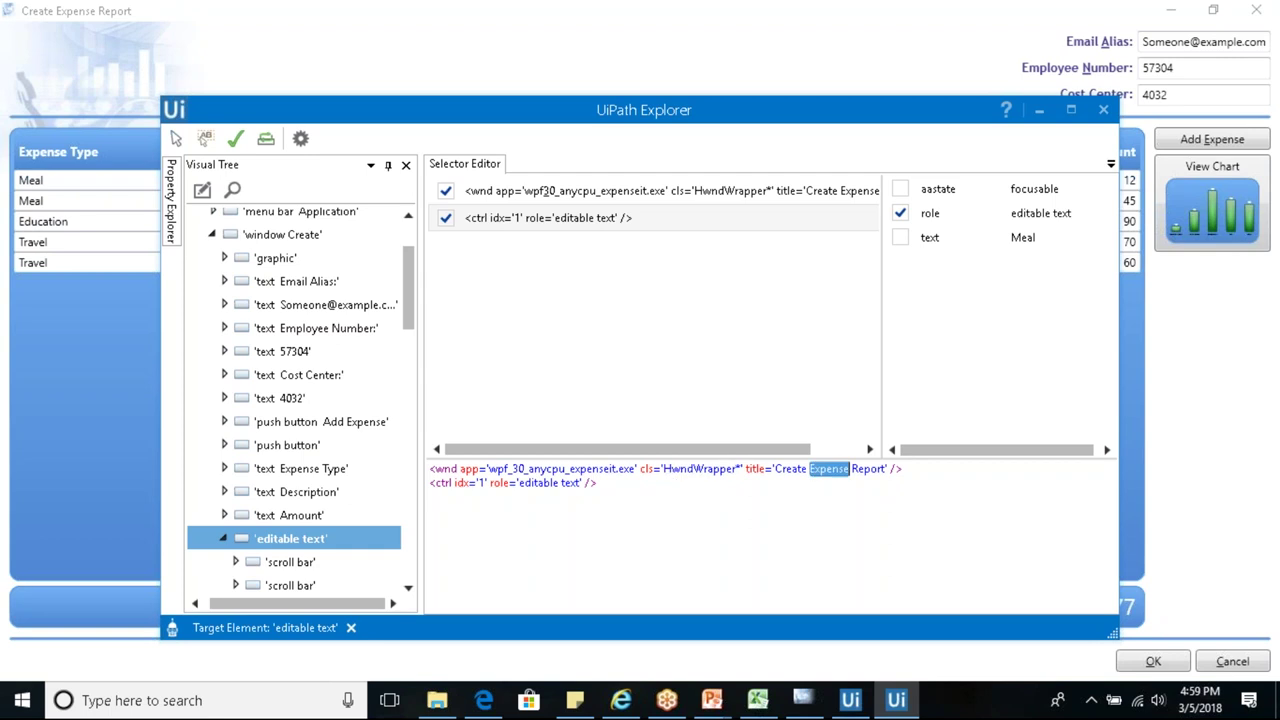
pyautogui.hotkey('alt', 'Tab')
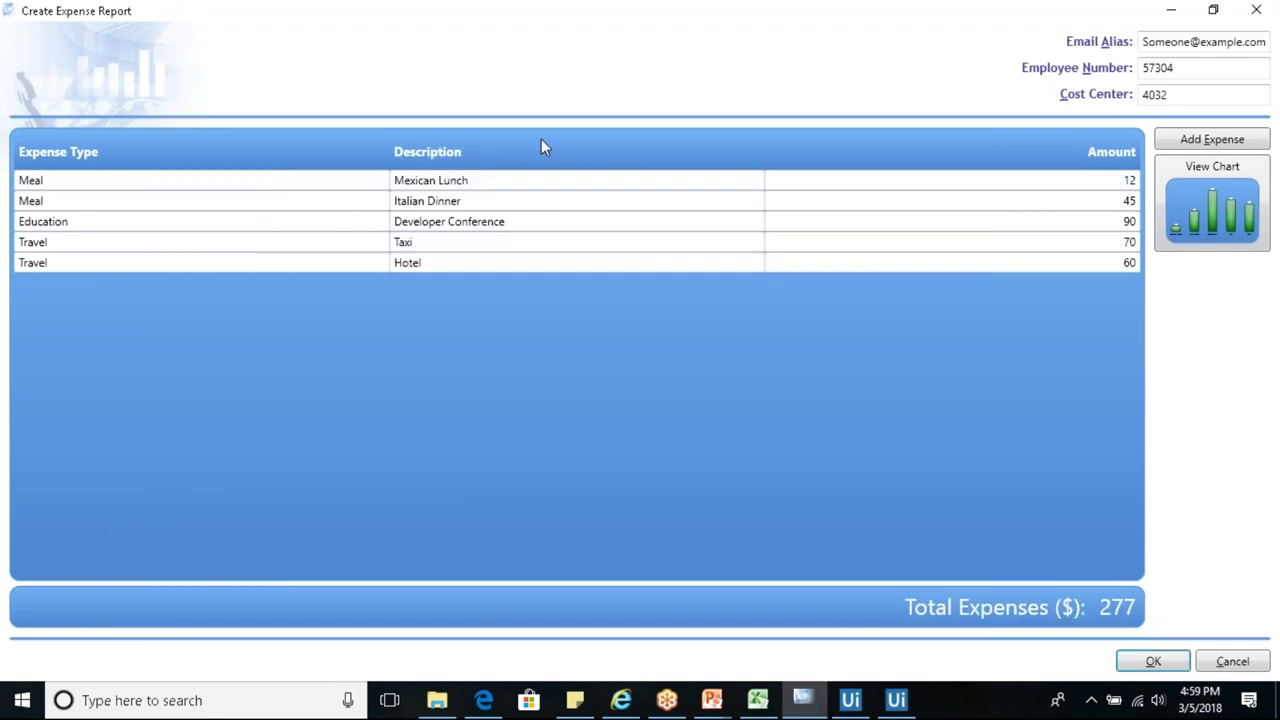
pyautogui.hotkey('alt', 'Tab')
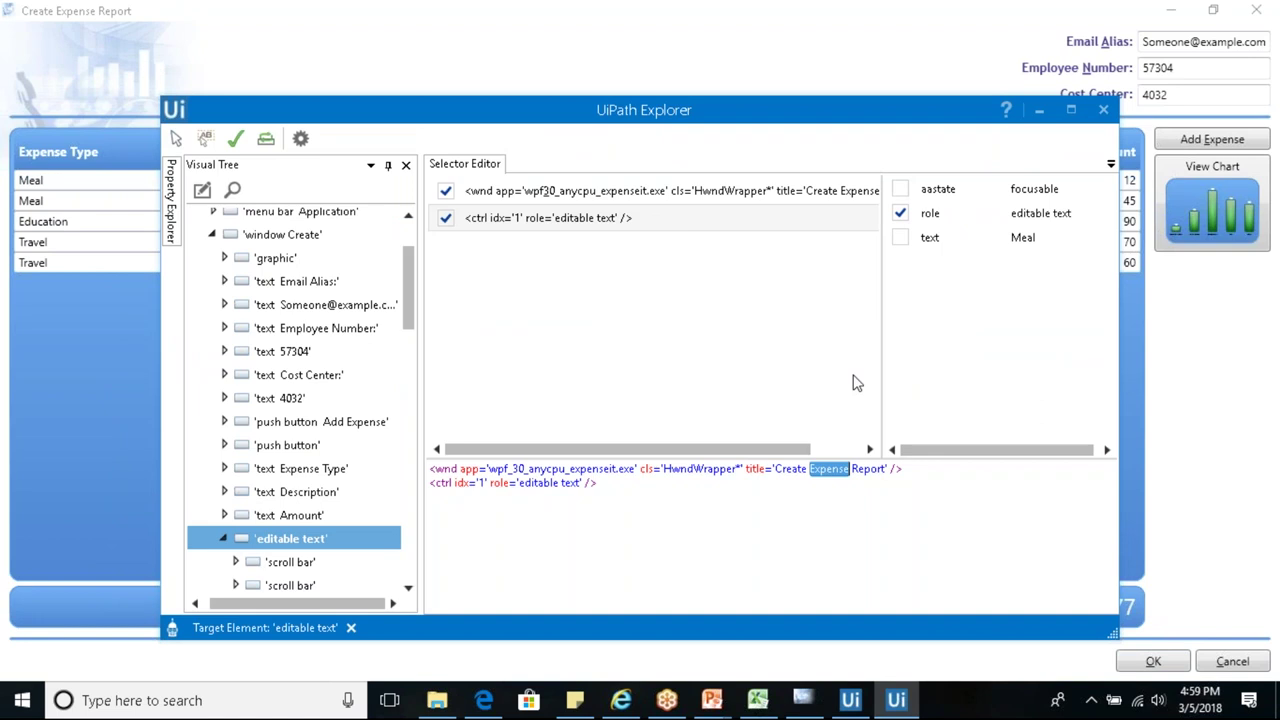
# - Try adding the text and aastate attributes and removing role in the Meal cell's selector, restoring each one
pyautogui.click(902, 240)
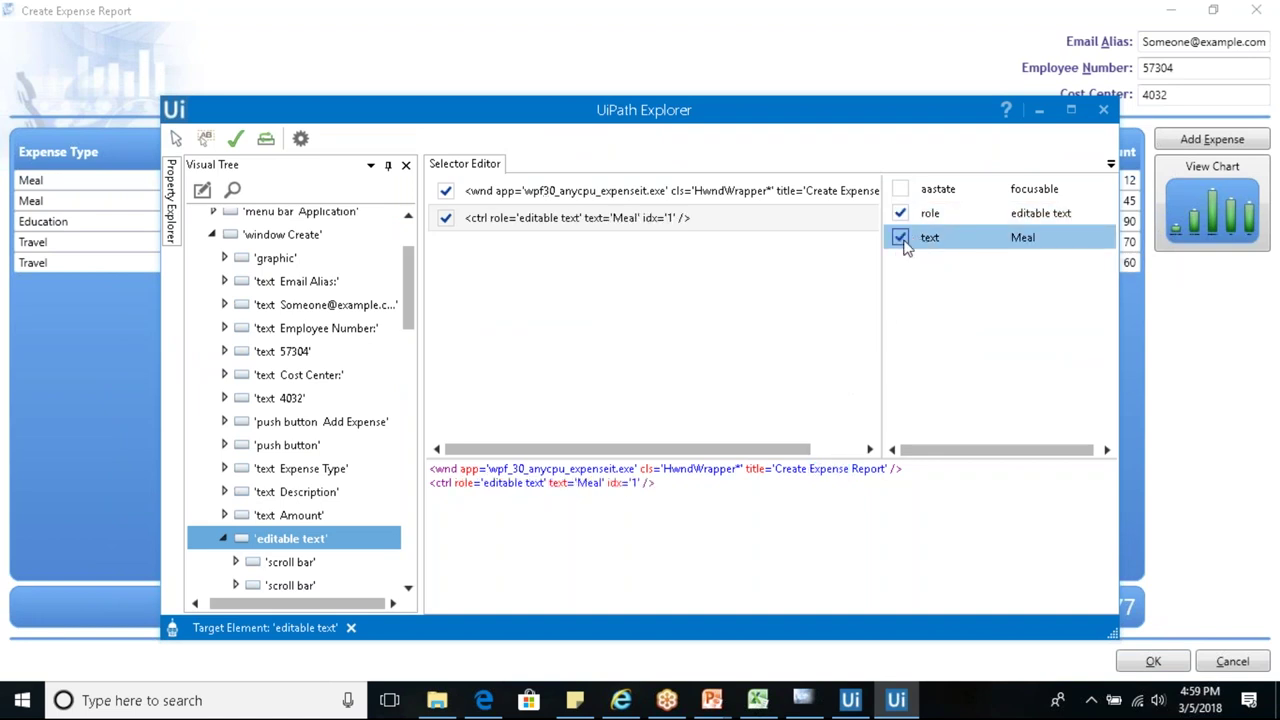
pyautogui.click(902, 240)
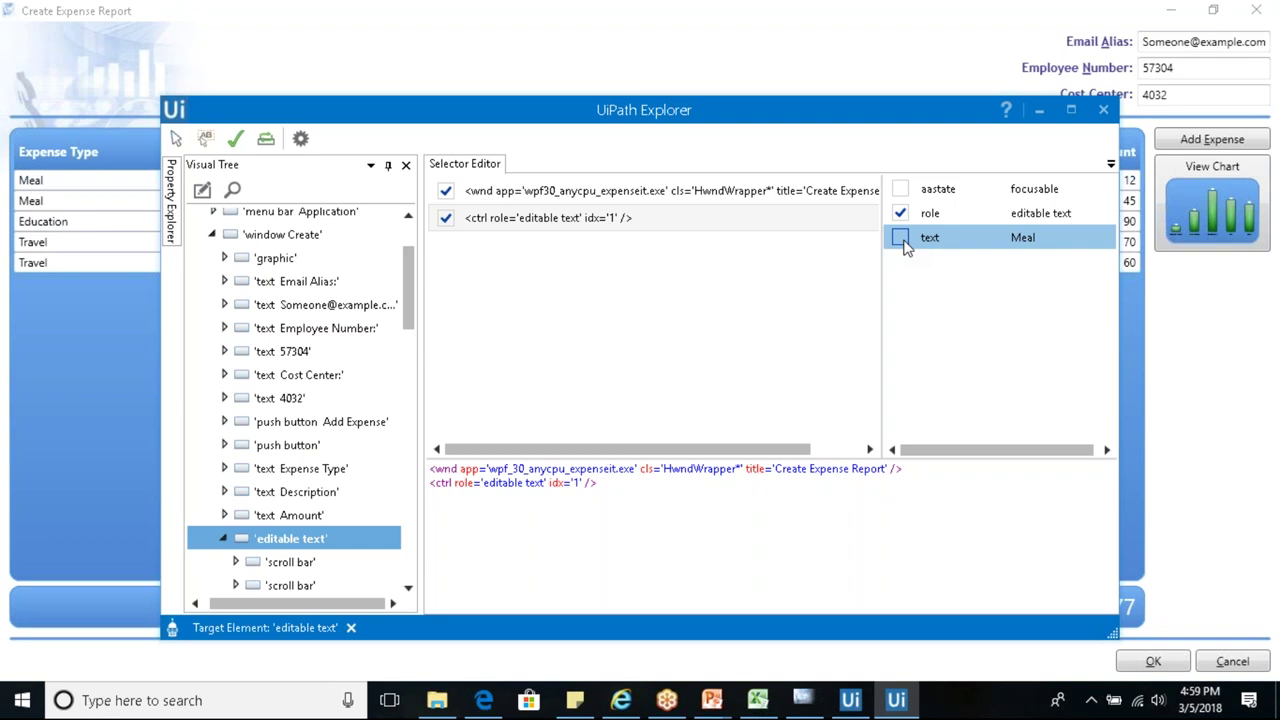
pyautogui.click(900, 190)
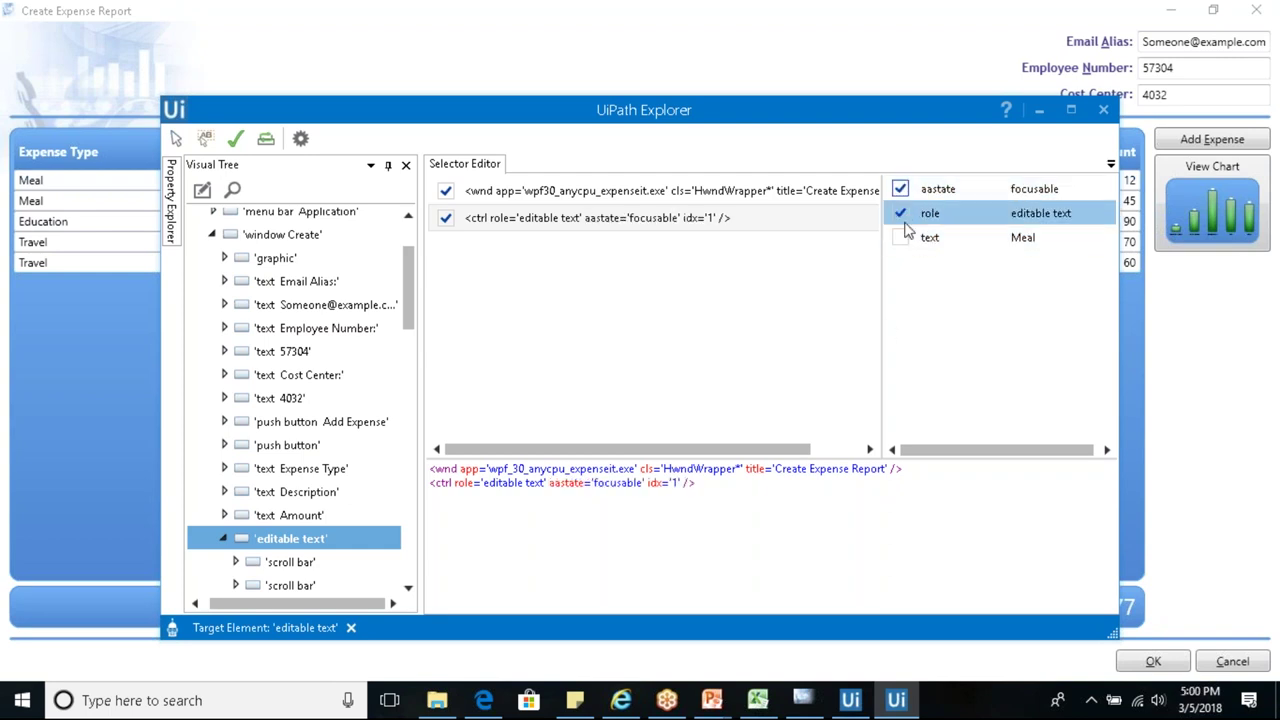
pyautogui.click(900, 190)
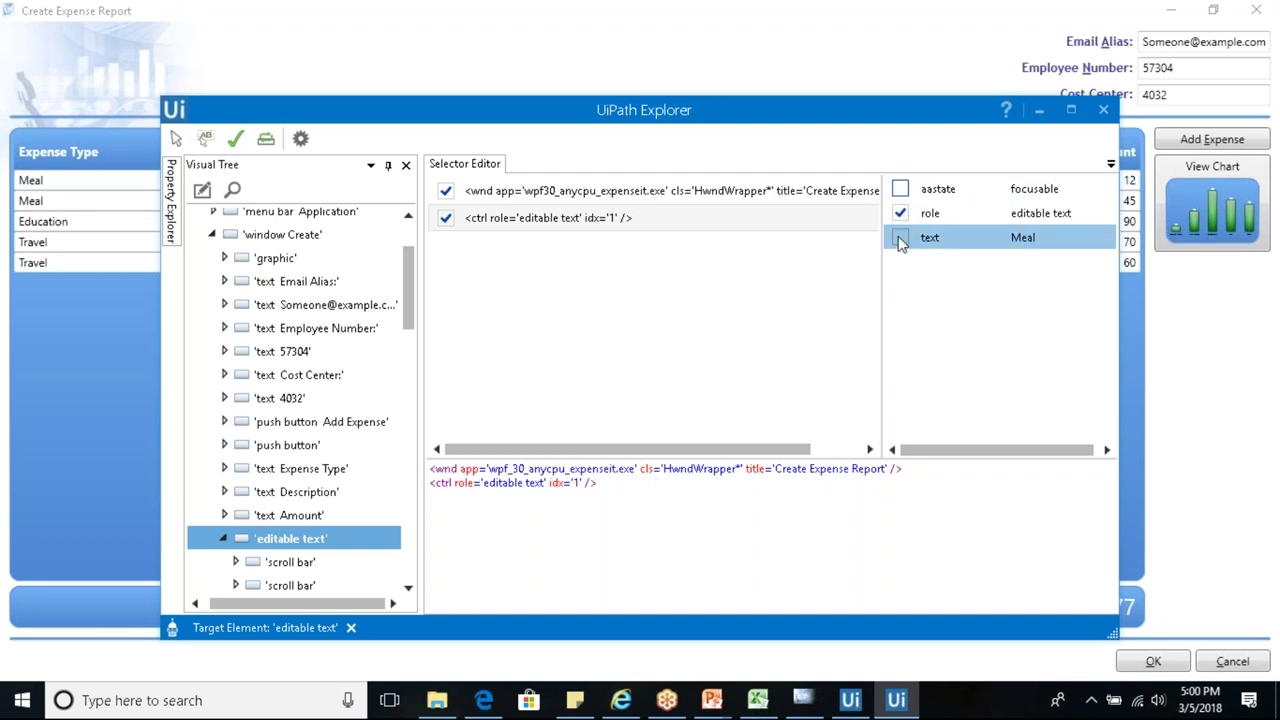
pyautogui.click(900, 214)
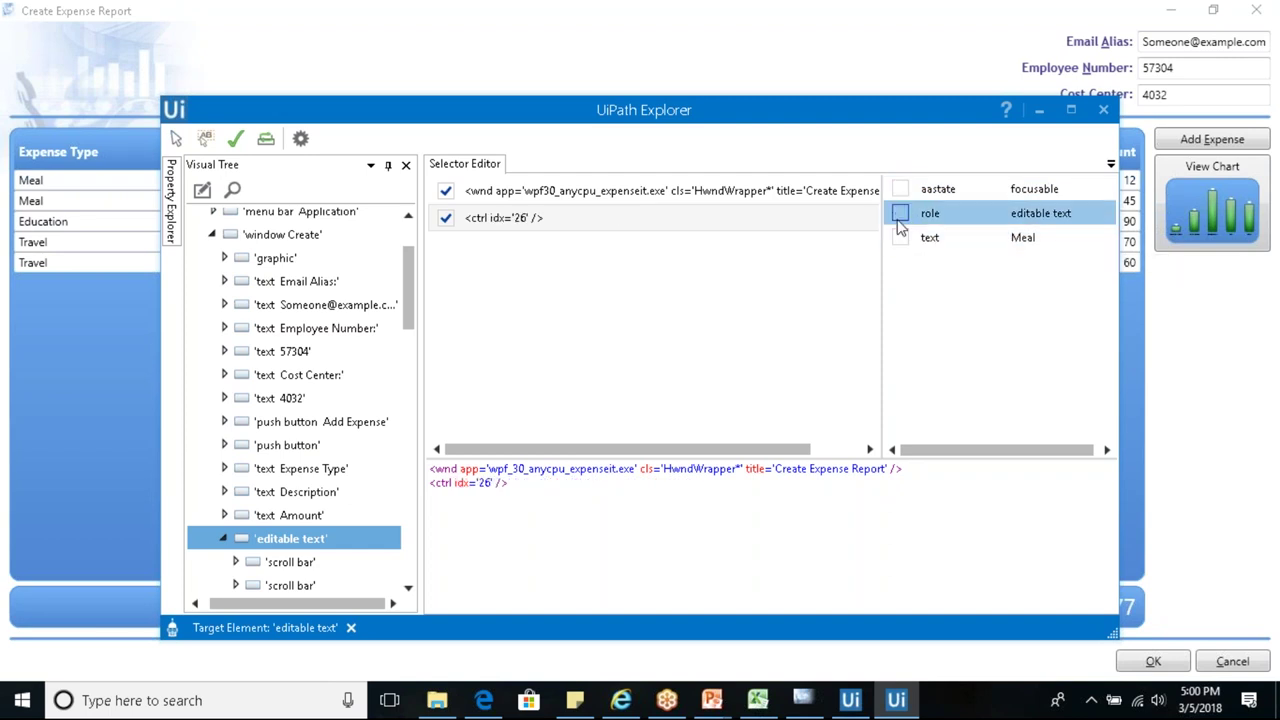
pyautogui.click(900, 214)
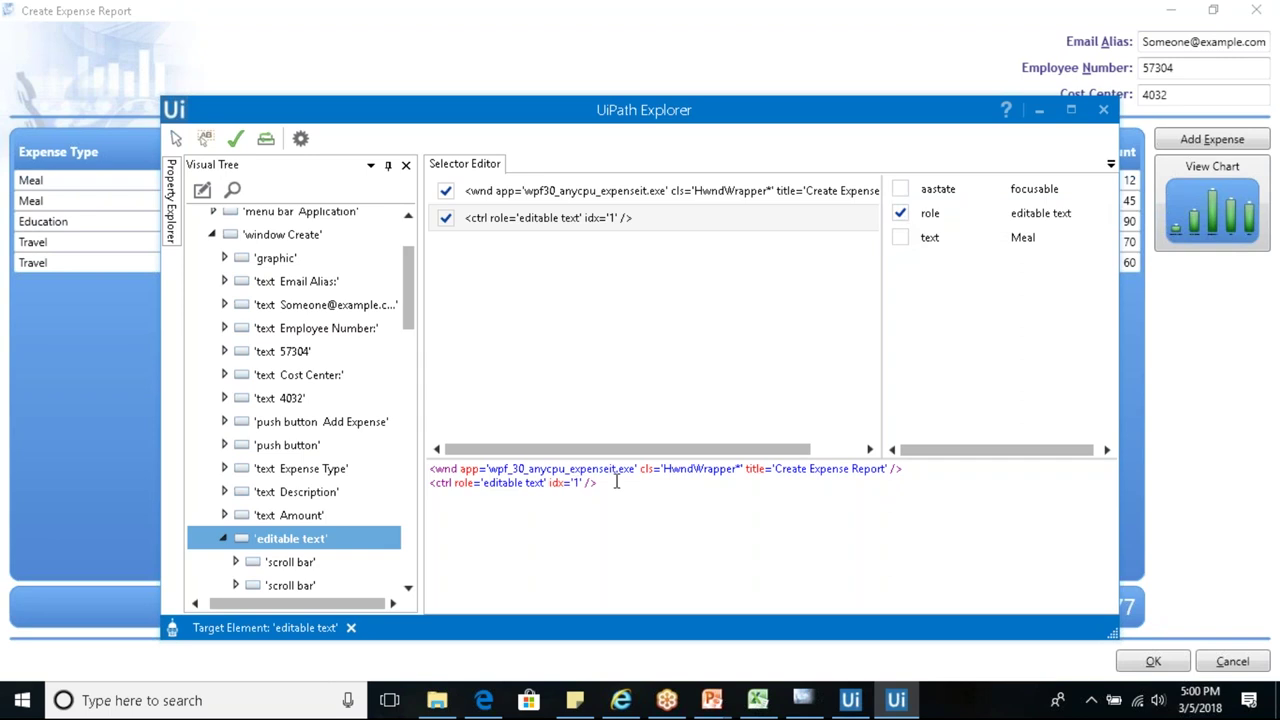
# - Indicate the Mexican Lunch cell in the Description column as the target element and select its entire selector text
pyautogui.click(175, 140)
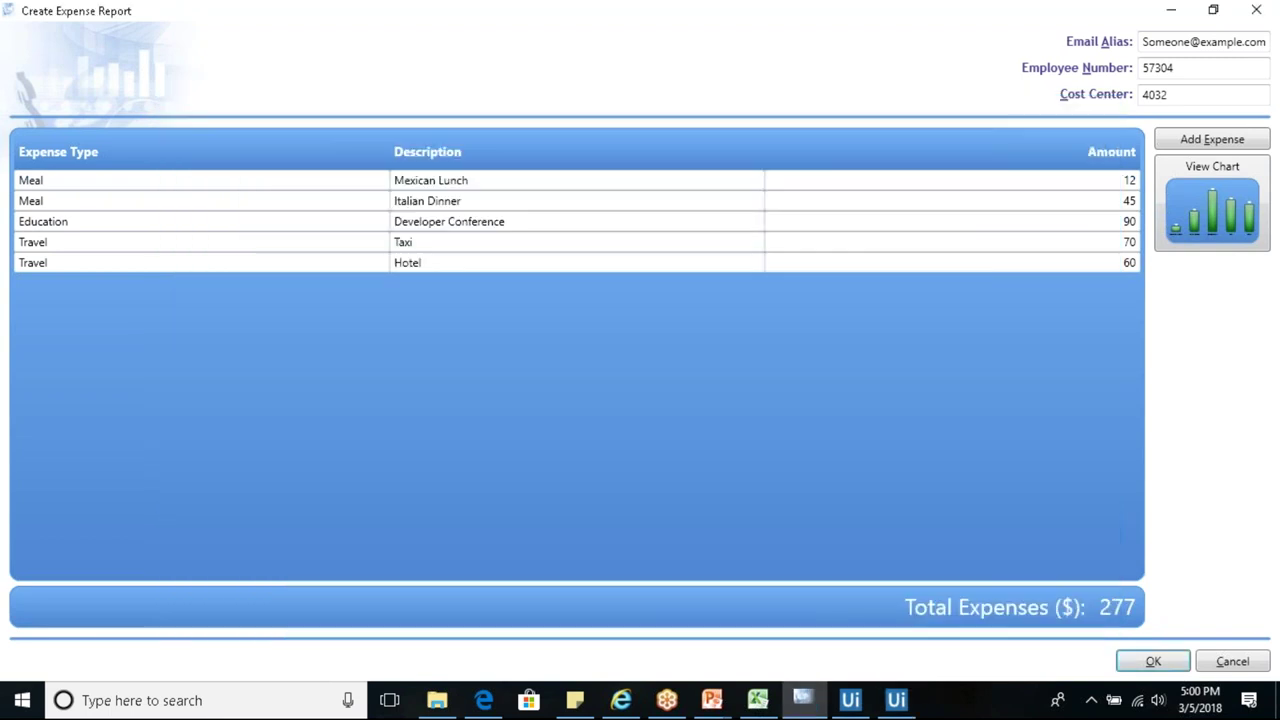
pyautogui.click(434, 187)
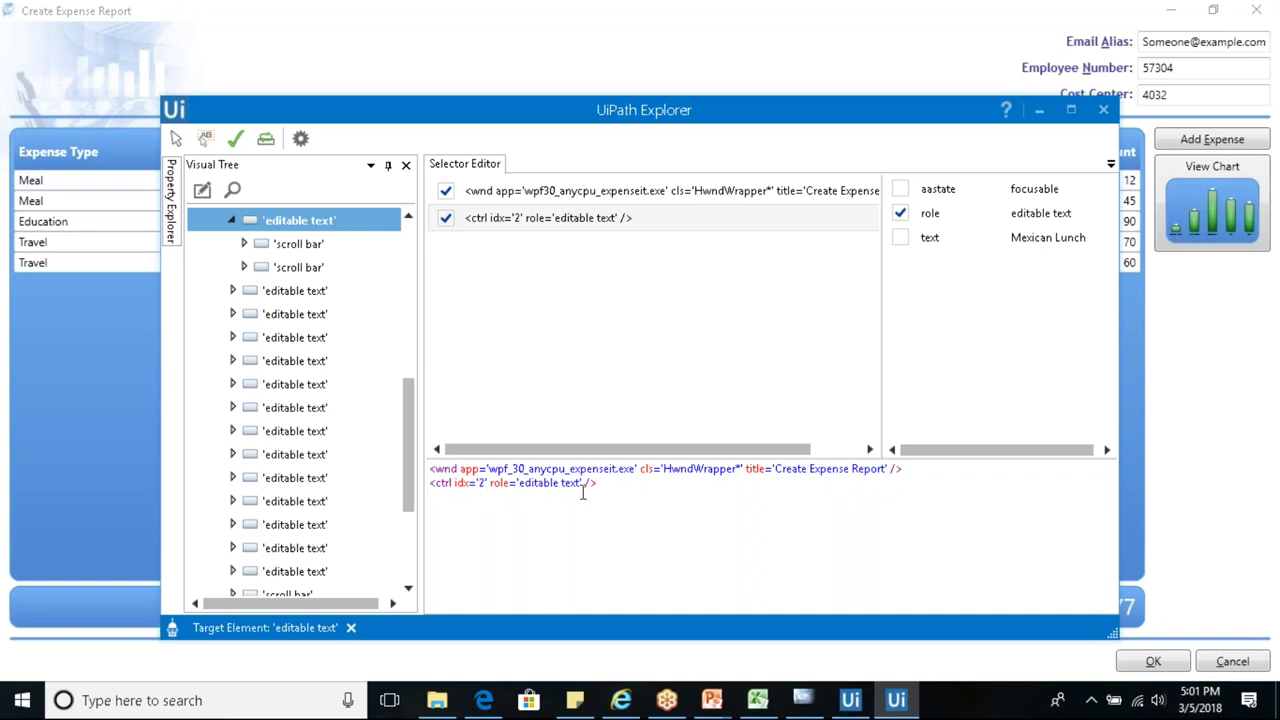
pyautogui.moveTo(612, 485); pyautogui.dragTo(433, 469)
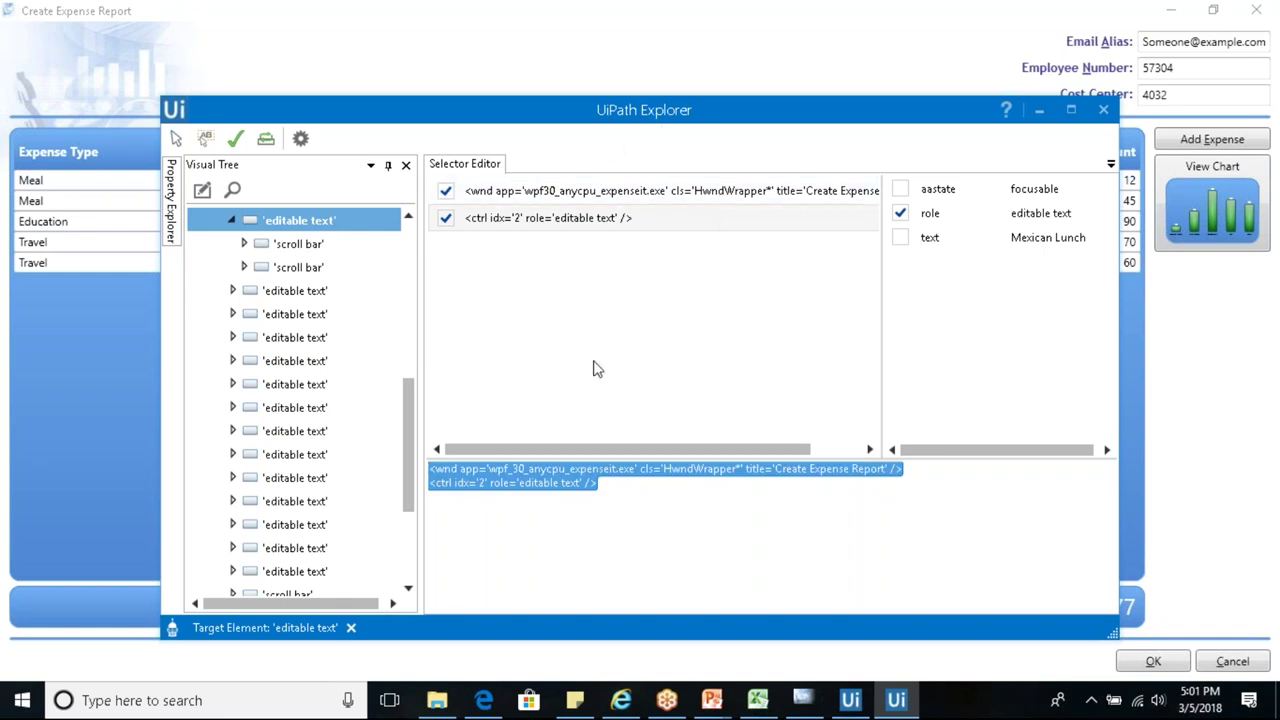
pyautogui.click(578, 546)
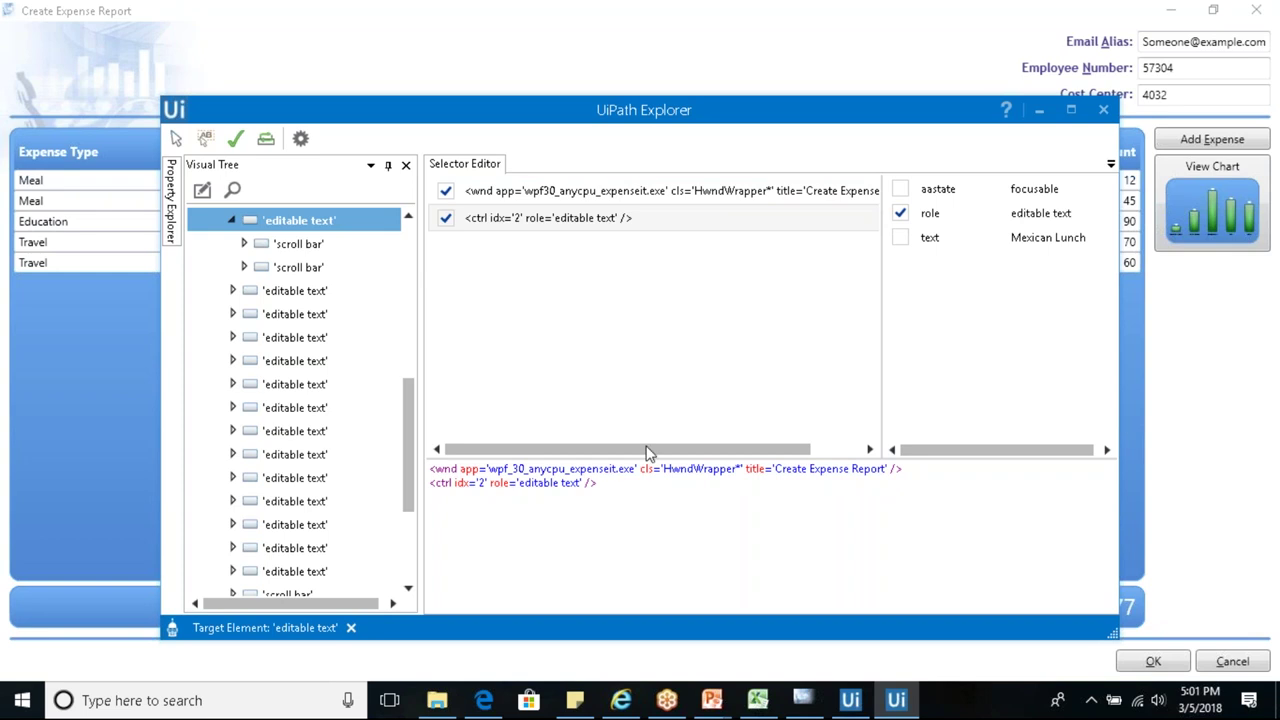
pyautogui.hotkey('ctrl', 'a')
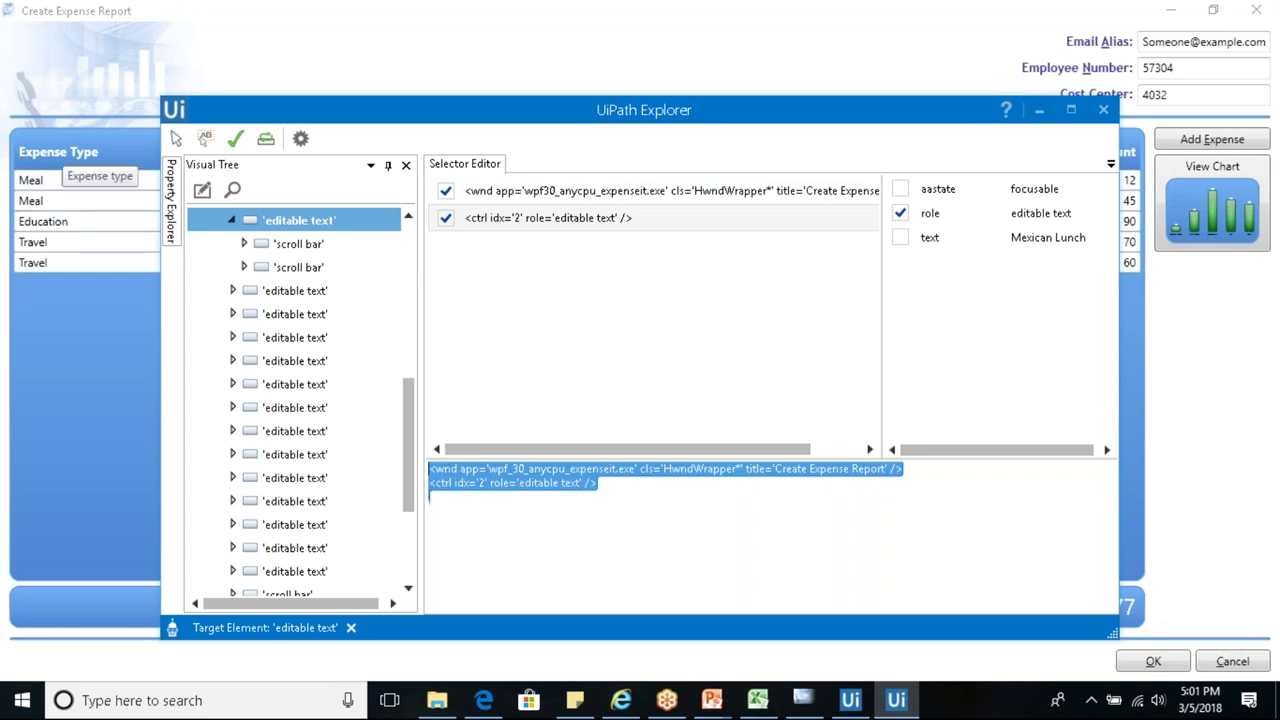
# - Close UiPath Explorer and switch to the 7.UI Elements presentation in PowerPoint
pyautogui.click(905, 30)
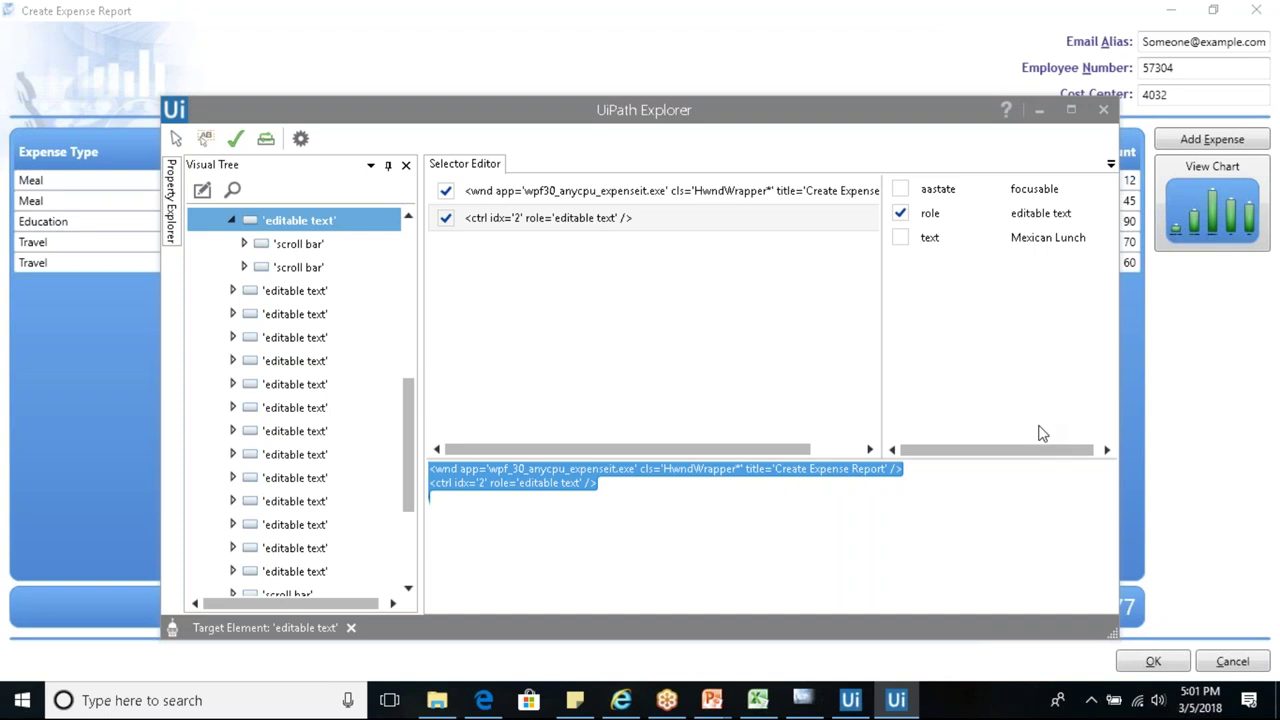
pyautogui.click(906, 118)
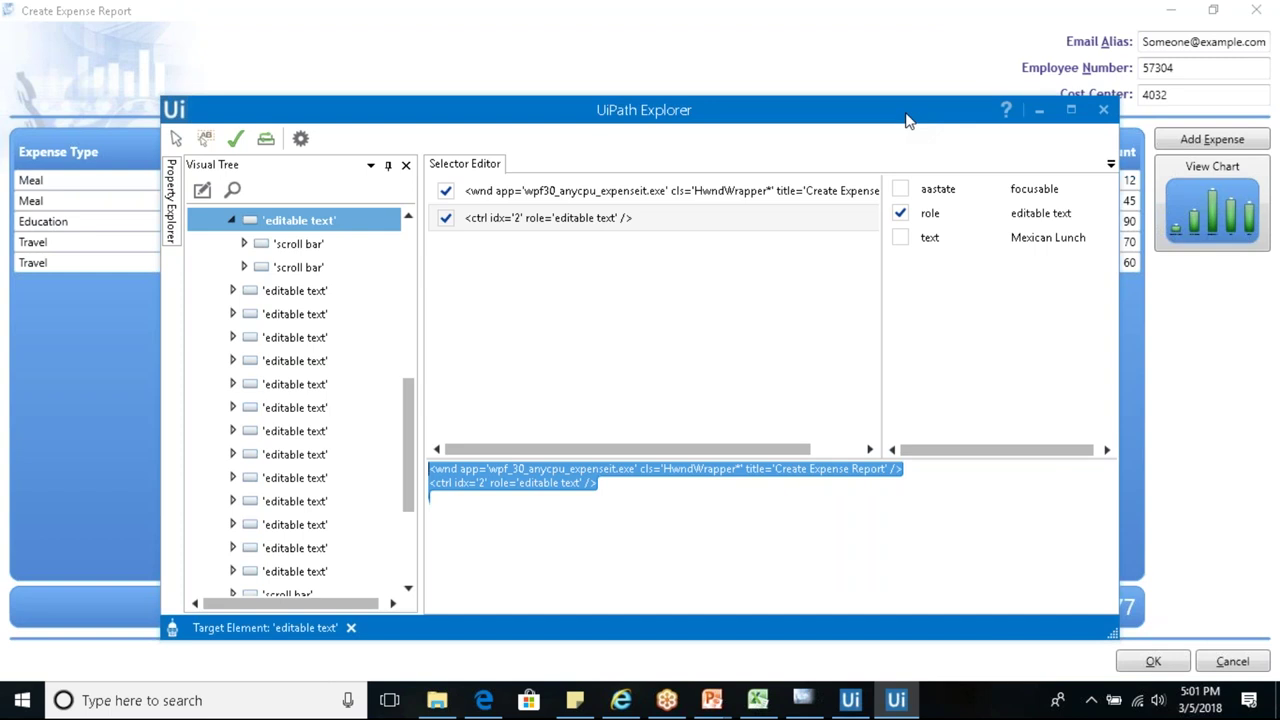
pyautogui.moveTo(906, 118); pyautogui.dragTo(797, 72)
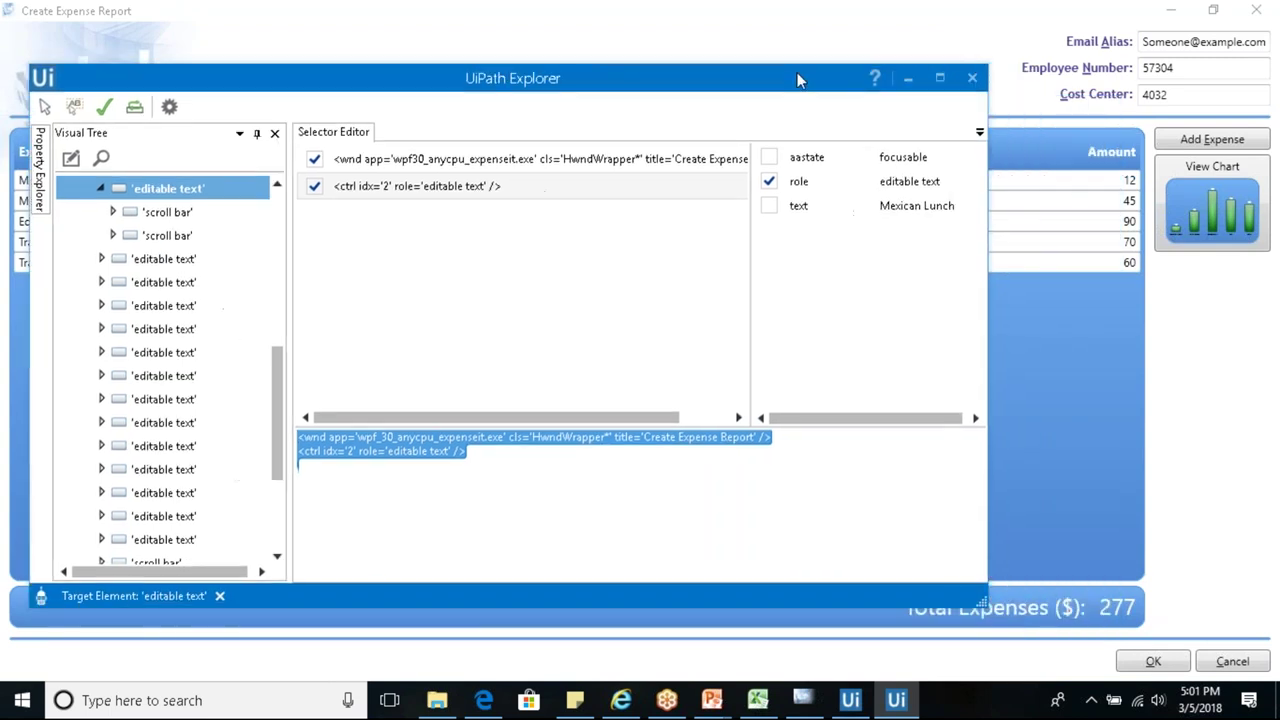
pyautogui.click(972, 80)
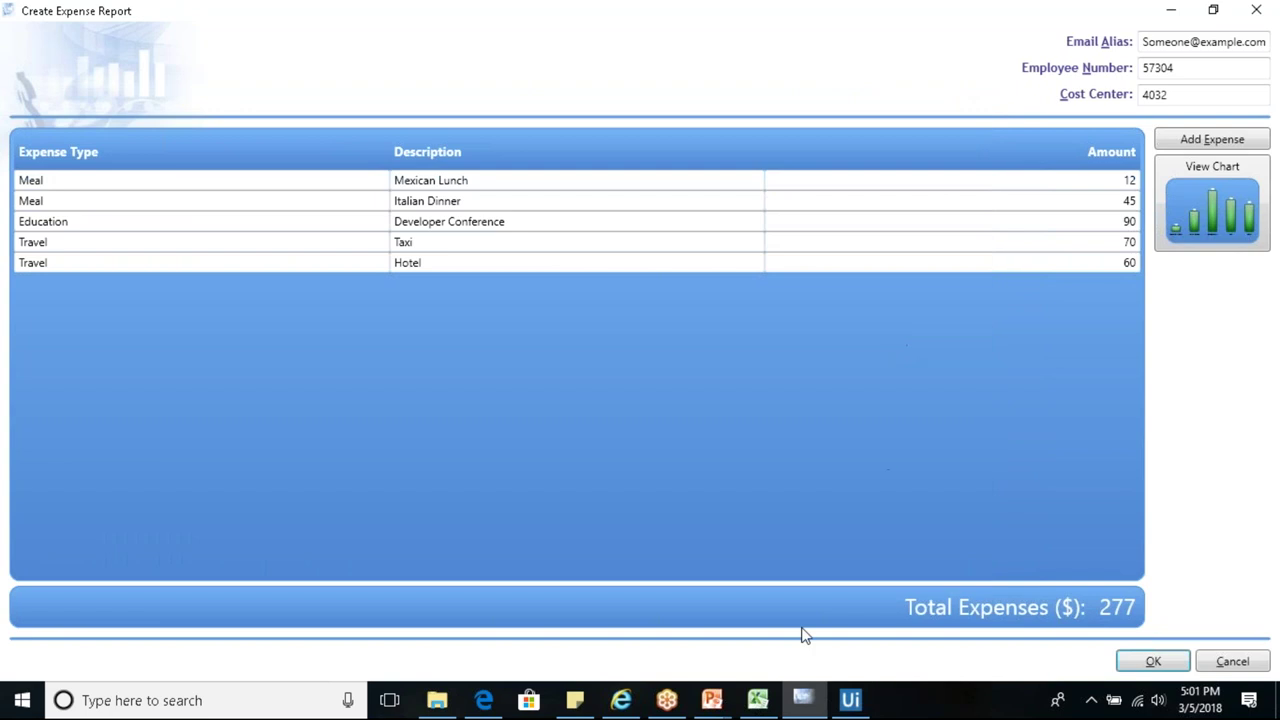
pyautogui.moveTo(711, 700)
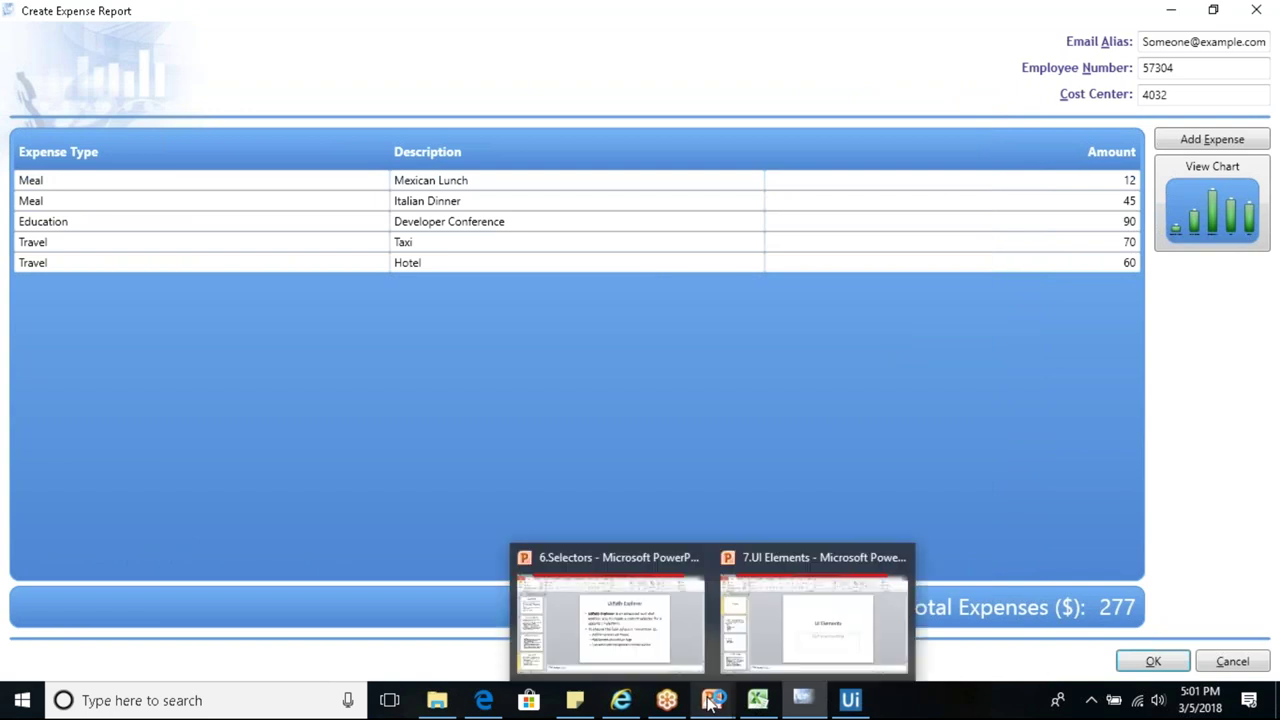
pyautogui.click(815, 645)
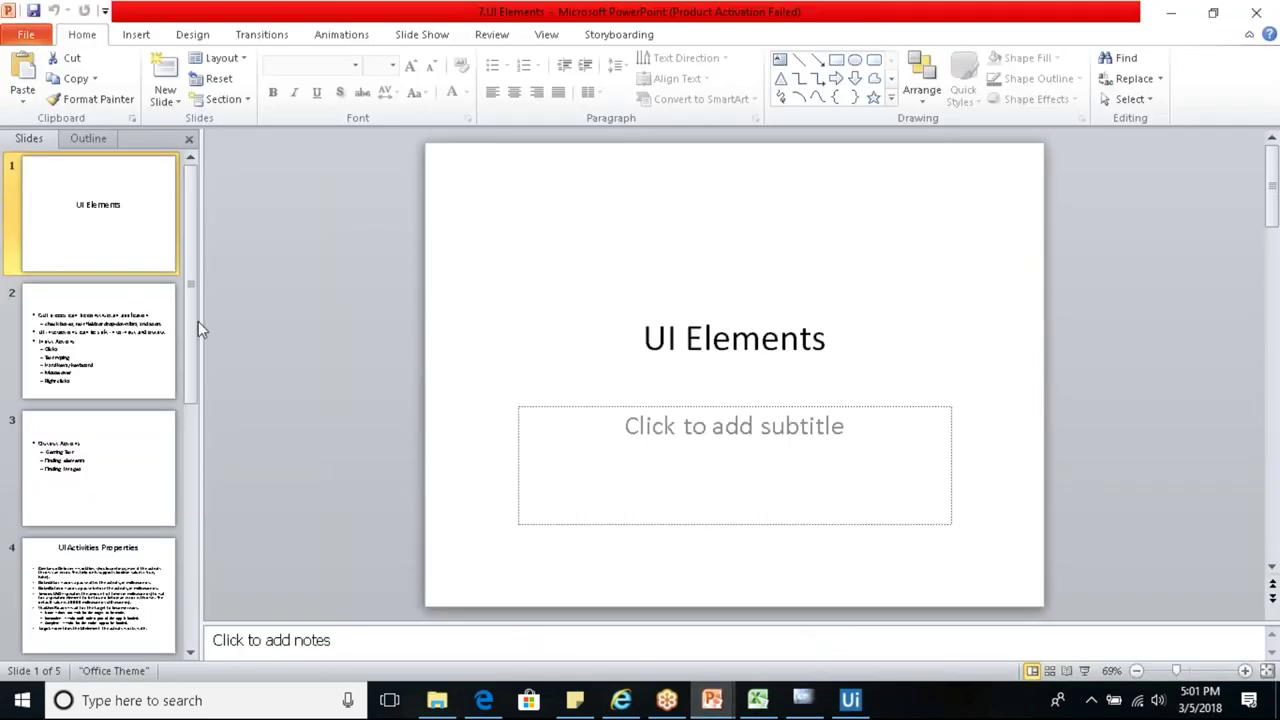